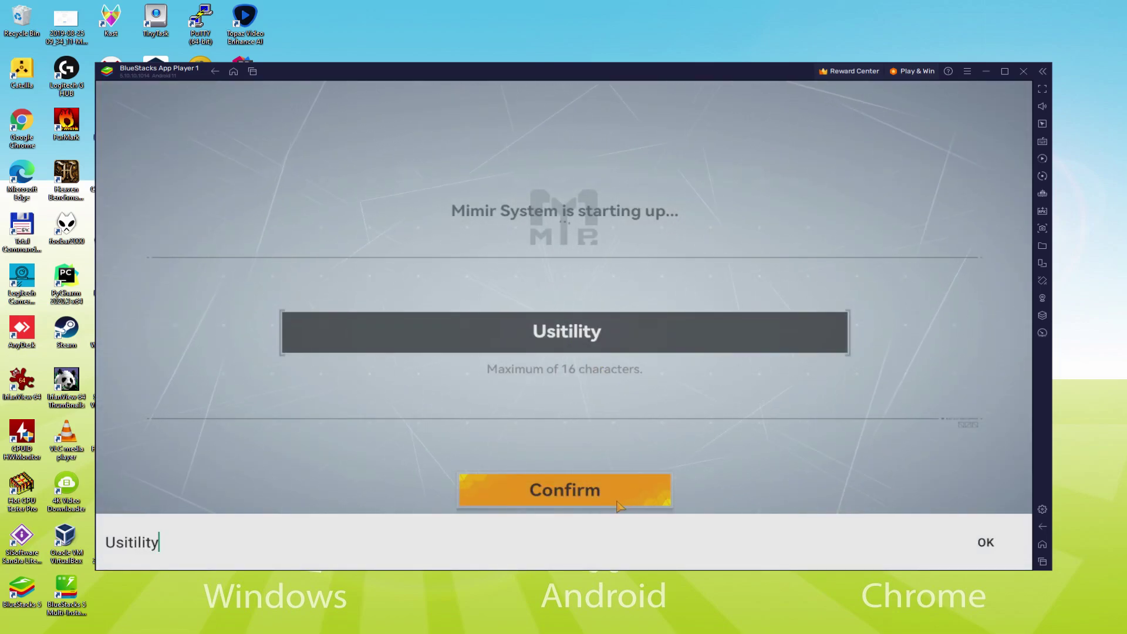
Confirm Usitility as the player name in the game's Mimir System start-up screen.
click(617, 494)
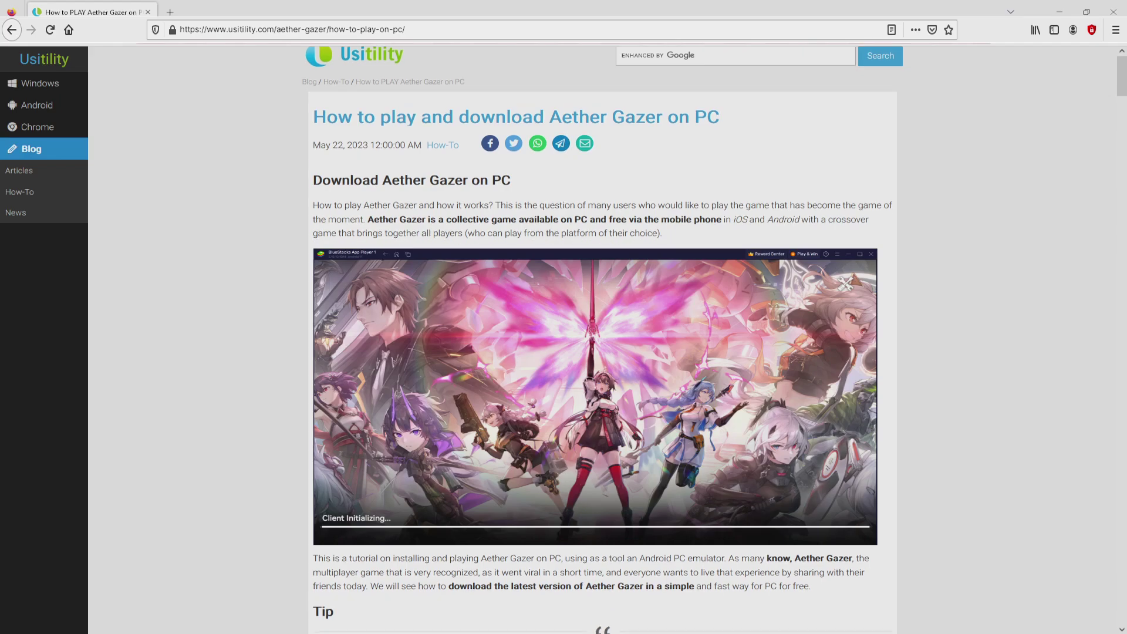
Examine the Aether Gazer how-to article and the overview and game features on the BlueStacks Aether Gazer page.
scroll(596, 338, down, 4)
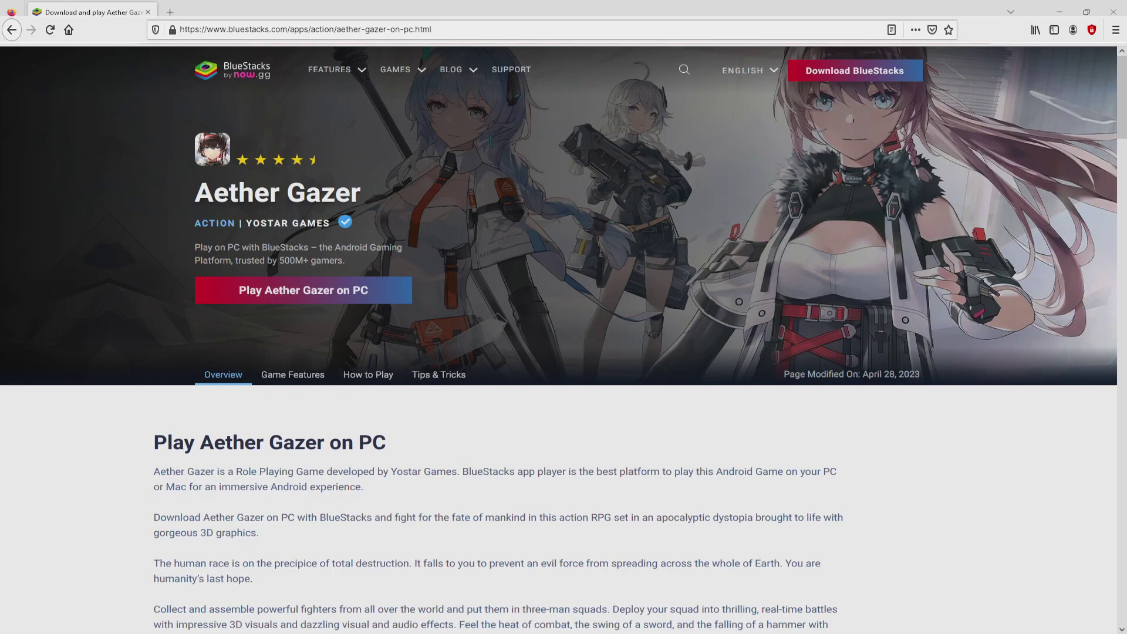
scroll(563, 352, down, 20)
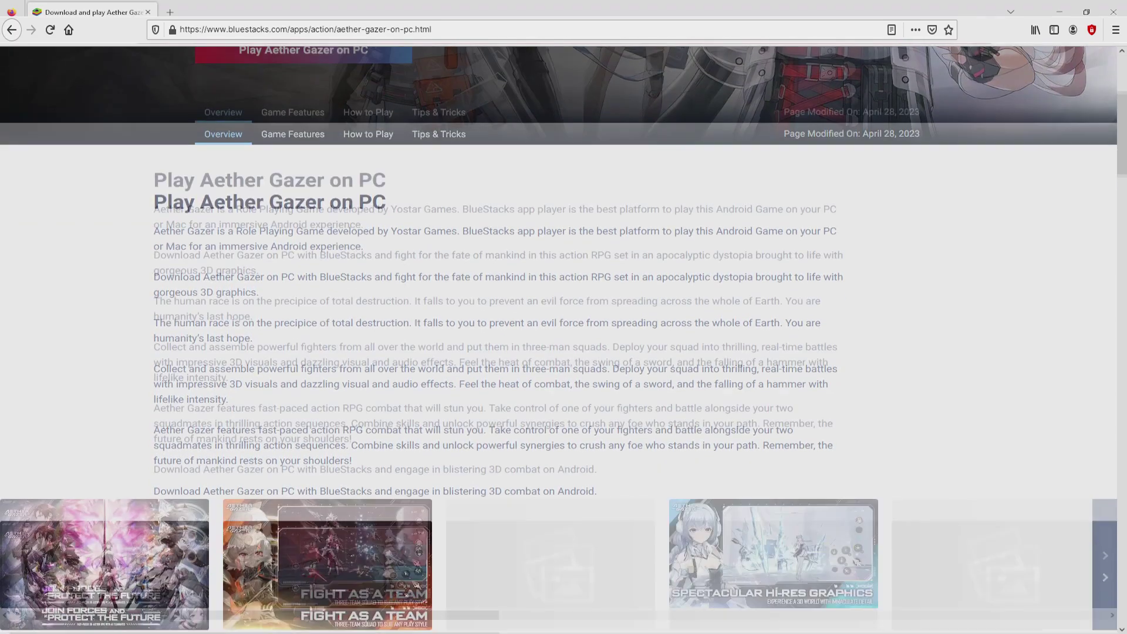
scroll(564, 352, down, 1)
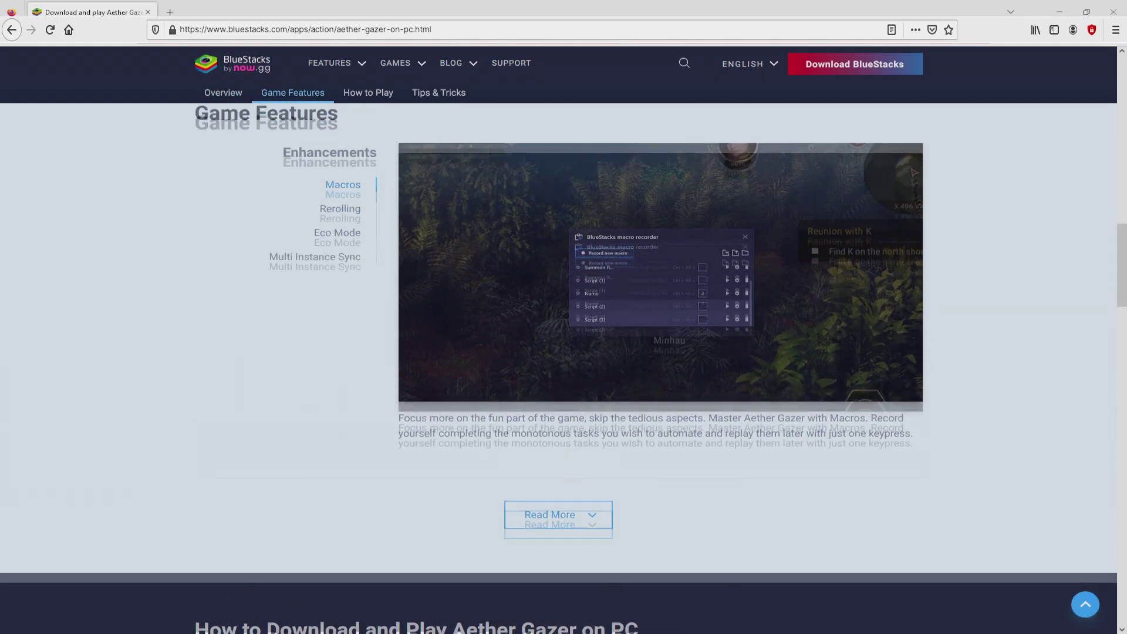
scroll(563, 352, up, 1)
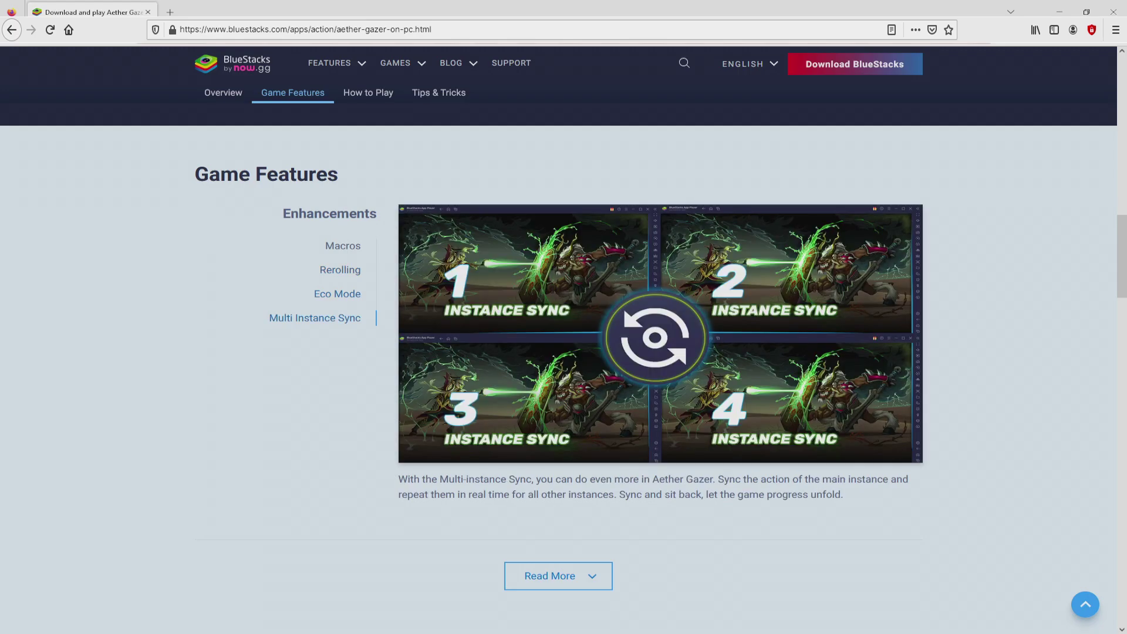
scroll(558, 352, up, 15)
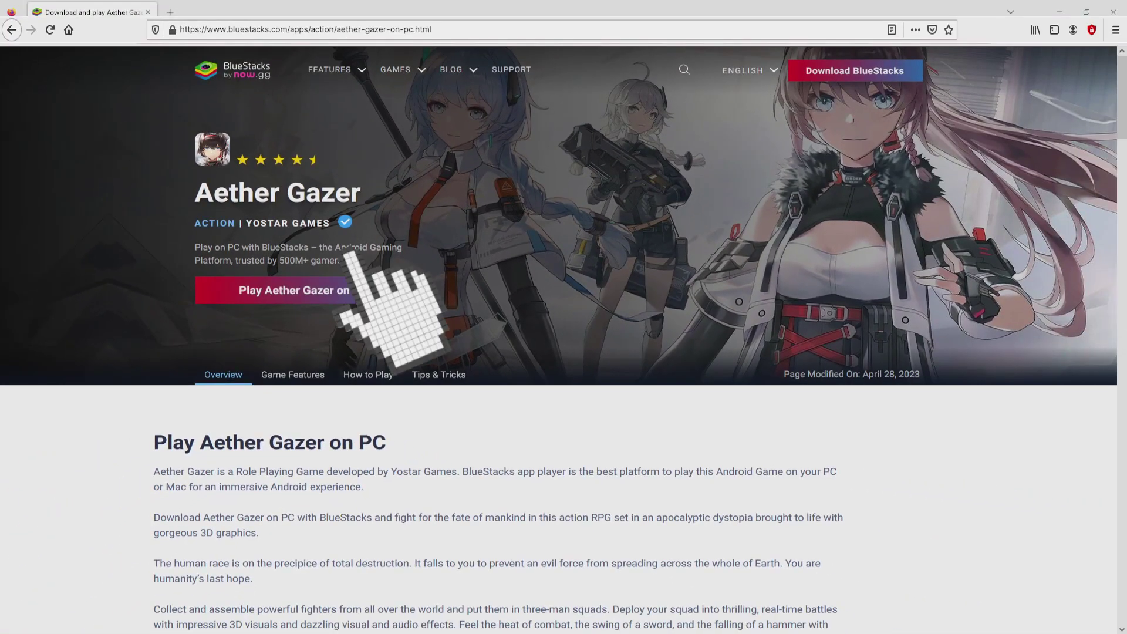
Download the BlueStacks installer from the Aether Gazer page and launch it, leaving only the installer showing over the desktop.
click(328, 290)
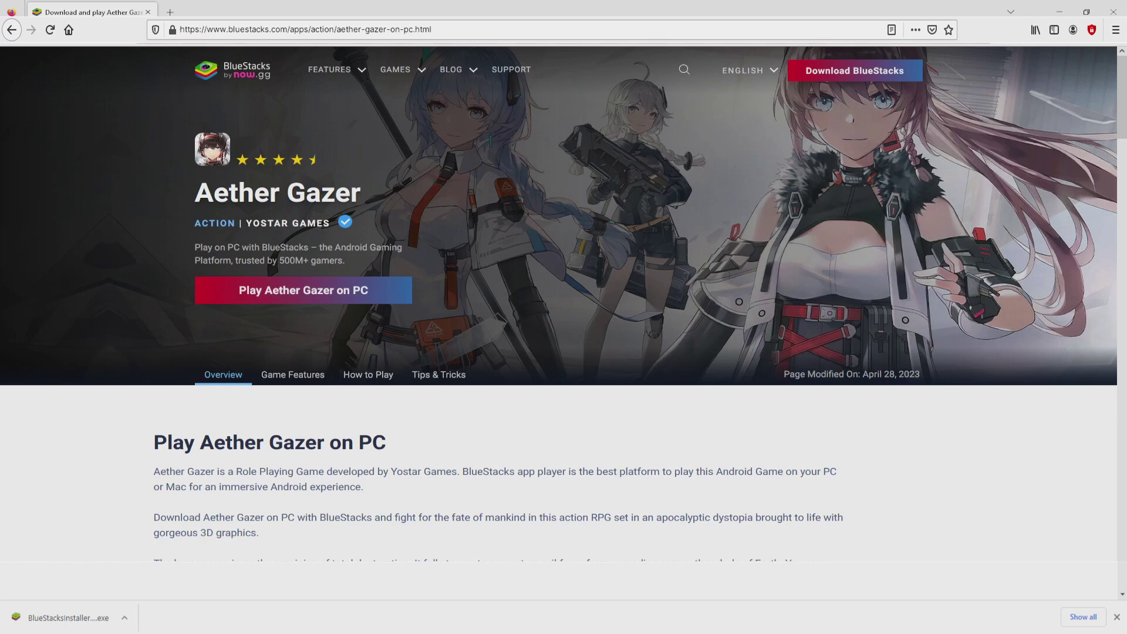
click(65, 618)
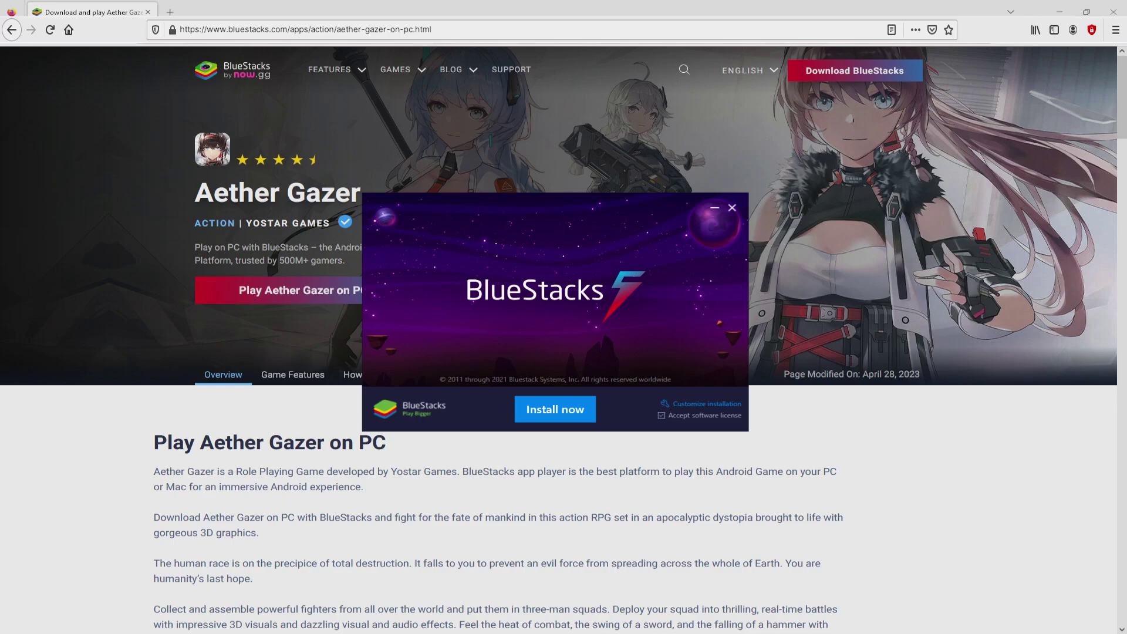
key(super+d)
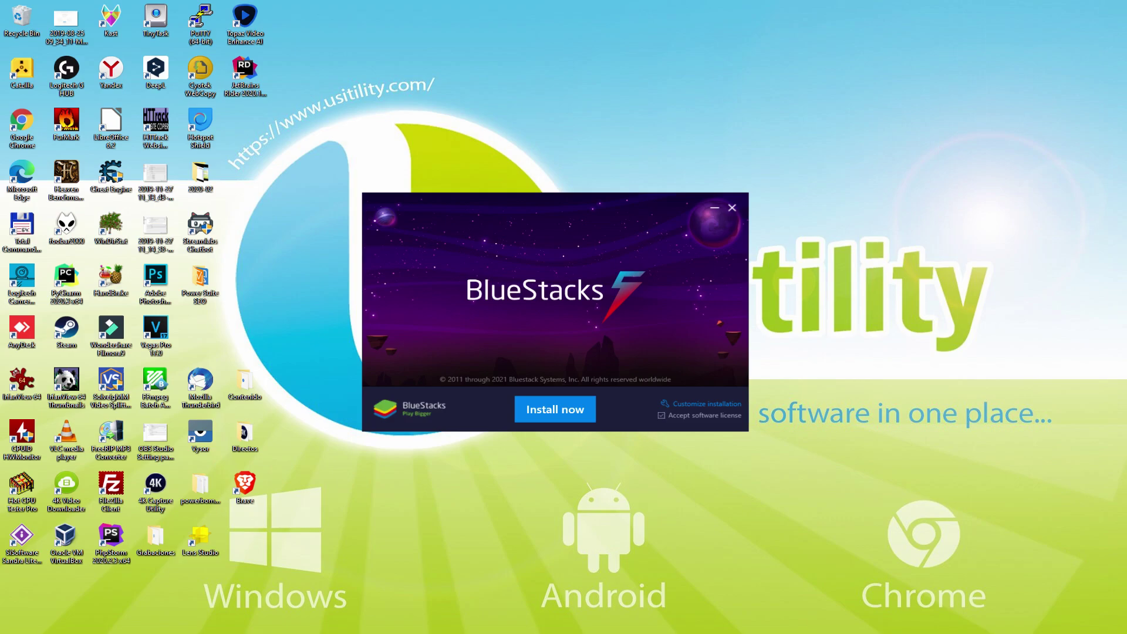
Install BlueStacks 5 from the open installer.
click(681, 404)
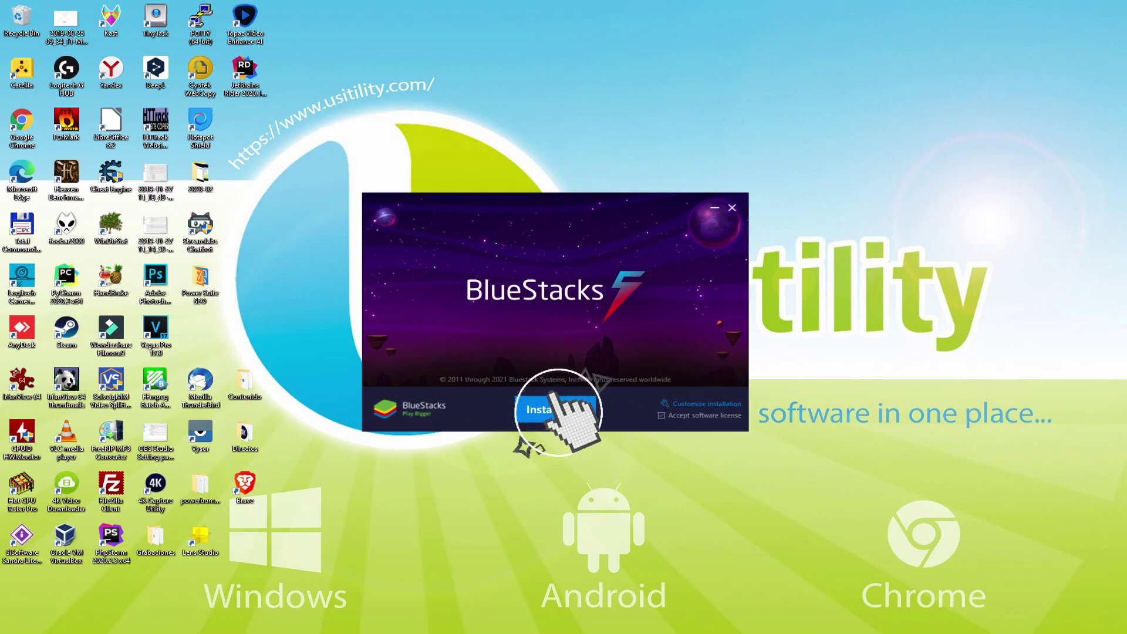
click(715, 404)
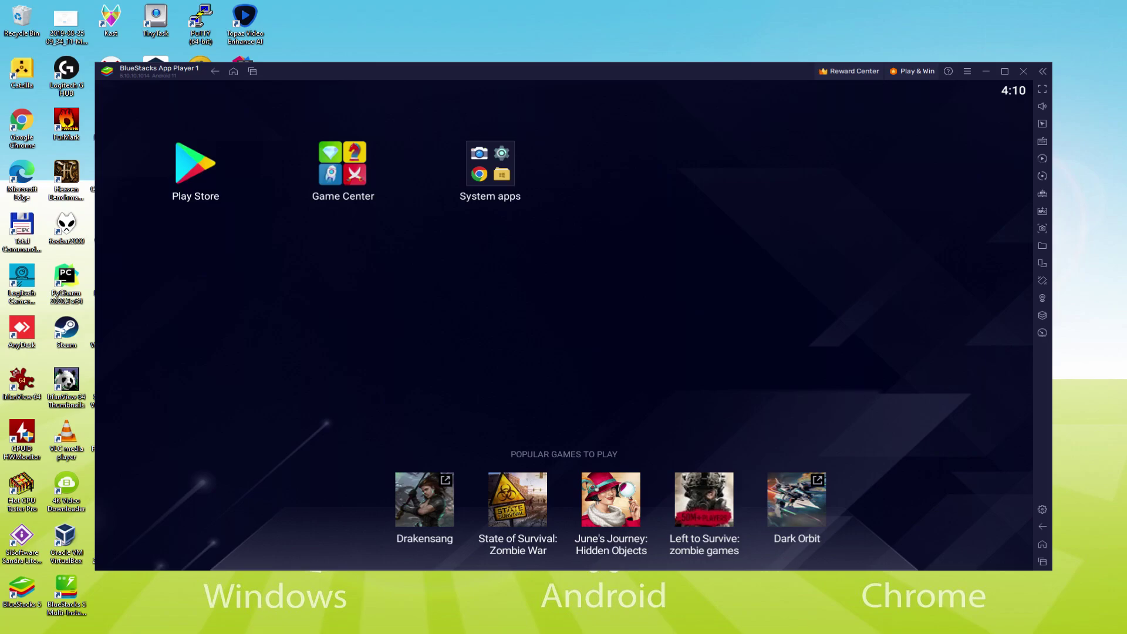
Sign in to the Play Store with a Google account, agreeing to the terms and accepting Google services with Google Drive backup off.
click(202, 172)
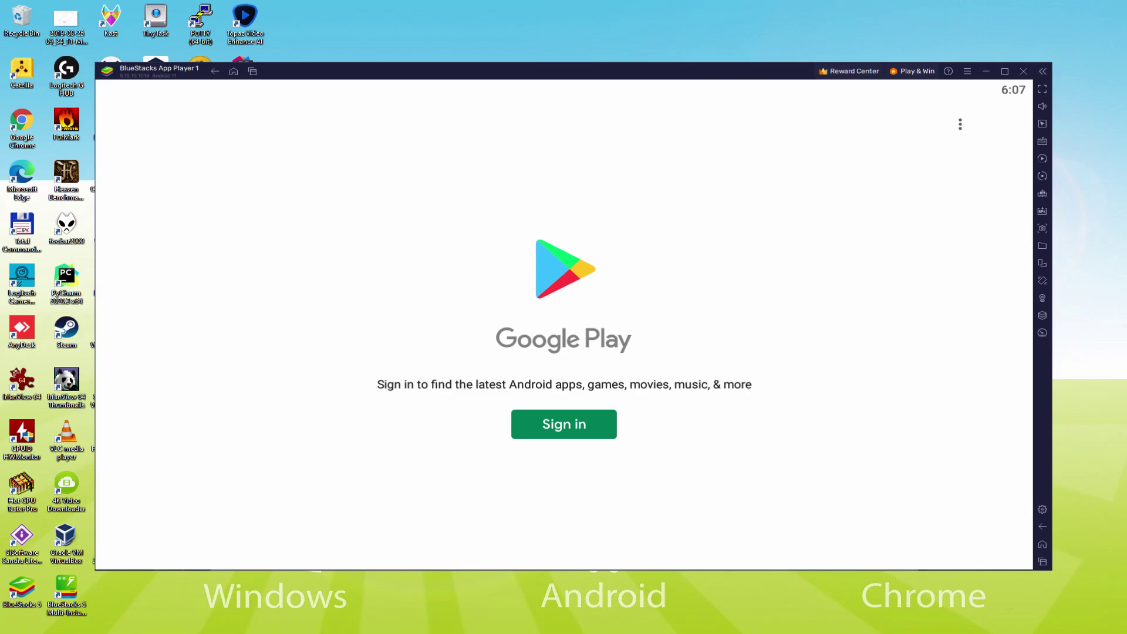
click(564, 418)
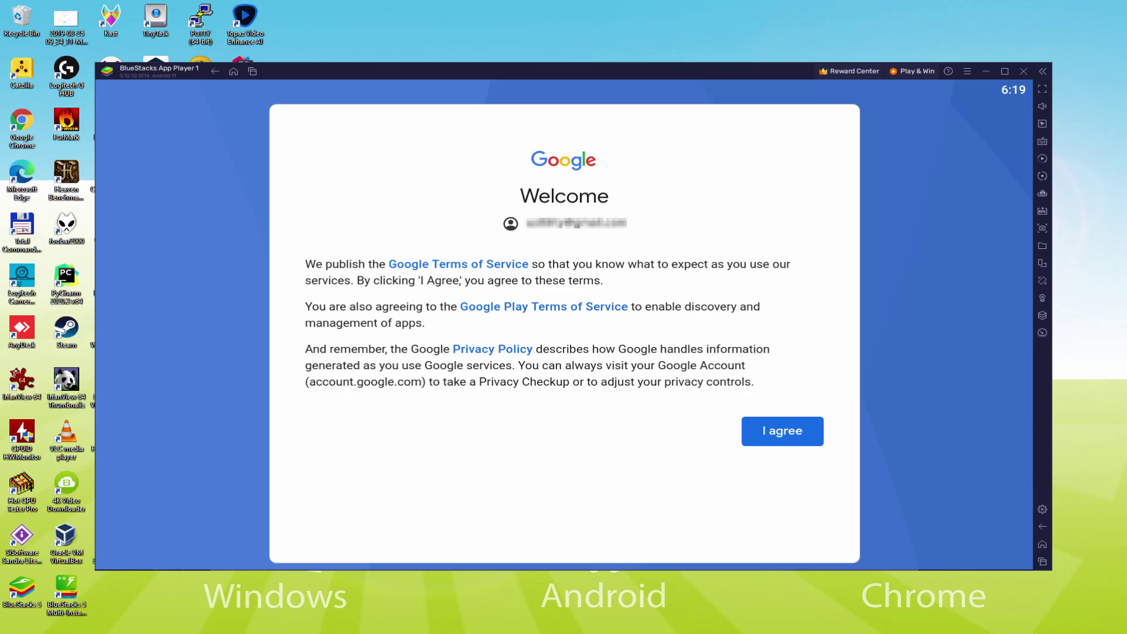
click(782, 432)
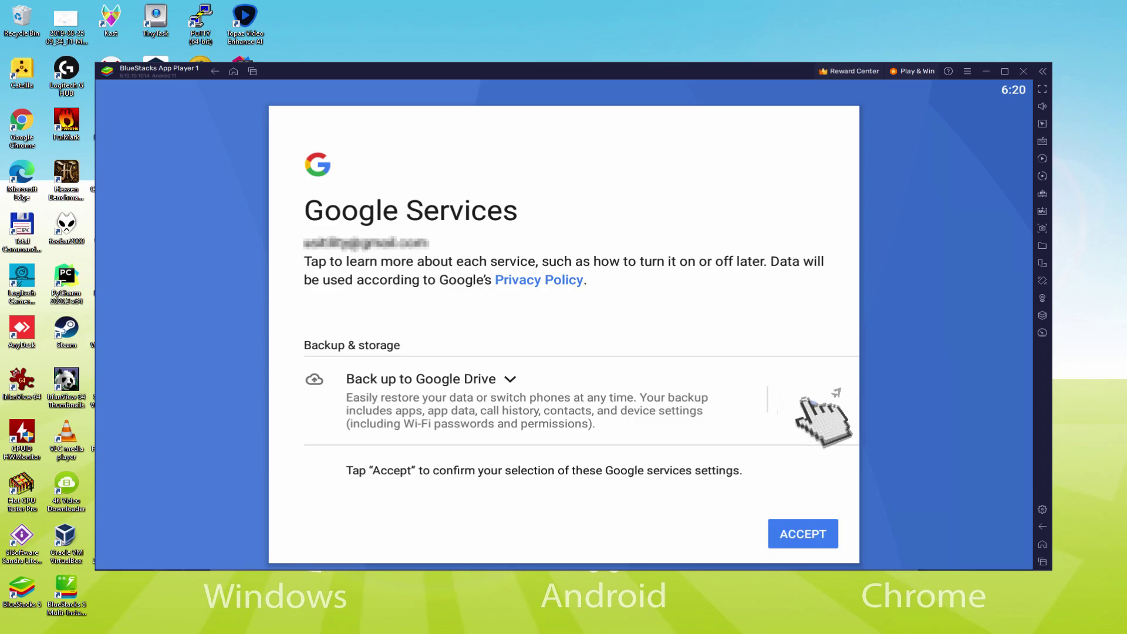
click(808, 396)
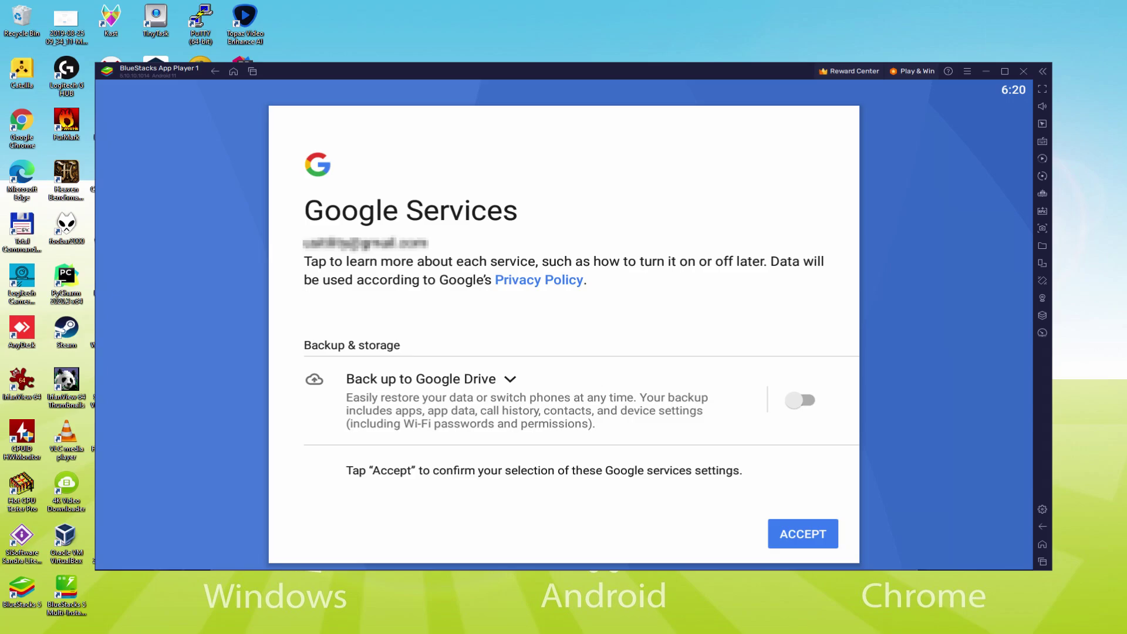
click(803, 534)
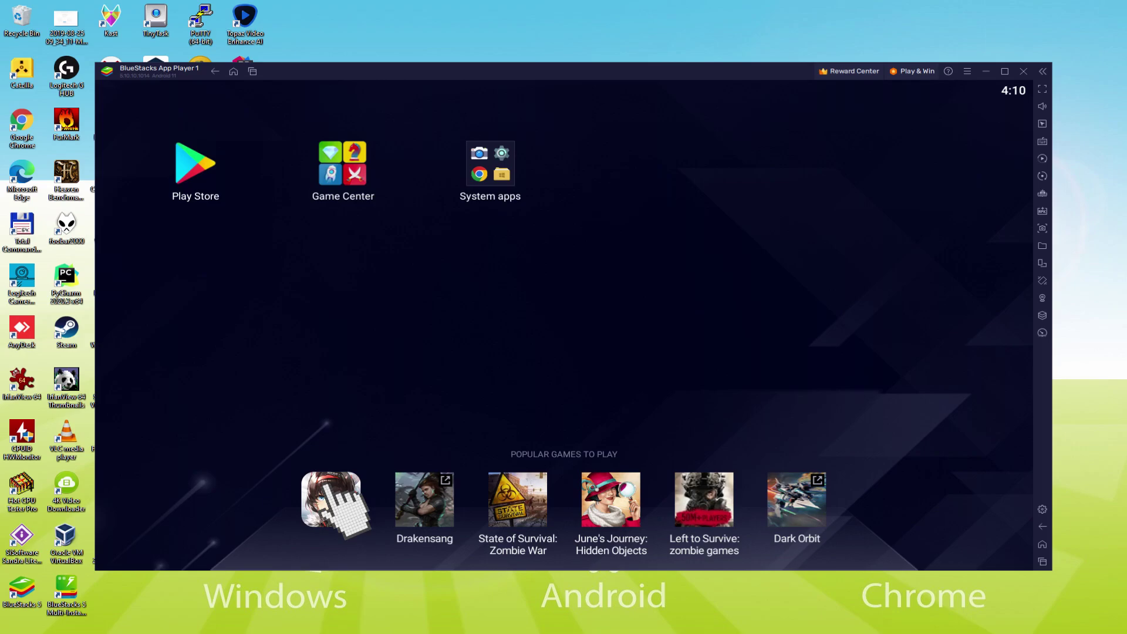
Install Aether Gazer from its Play Store page and launch it from the BlueStacks home screen.
click(340, 260)
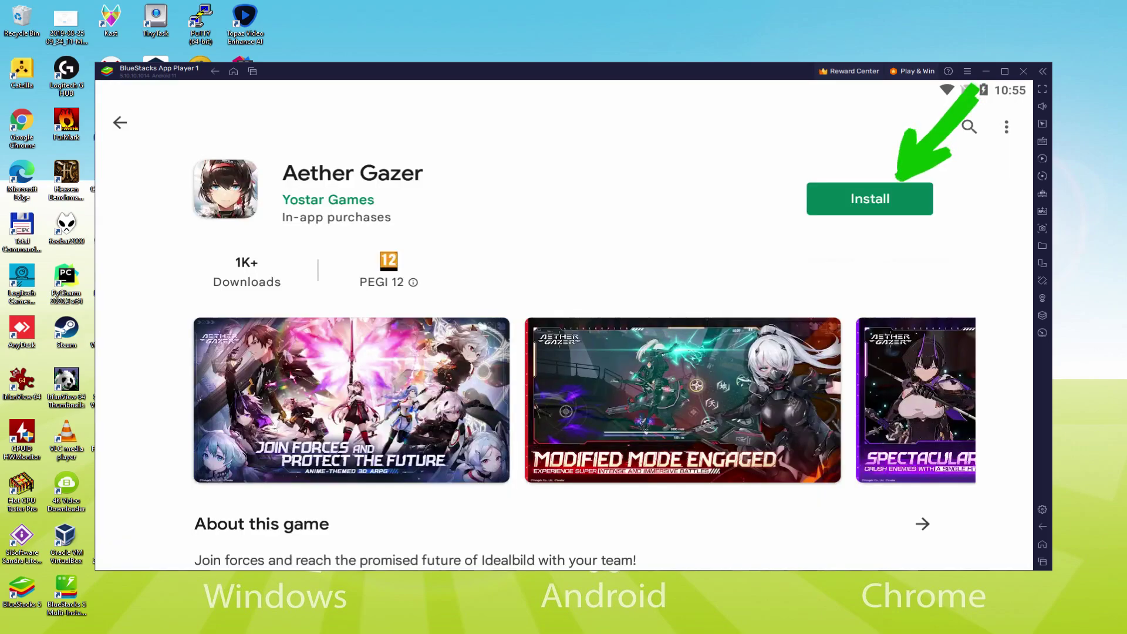
click(901, 200)
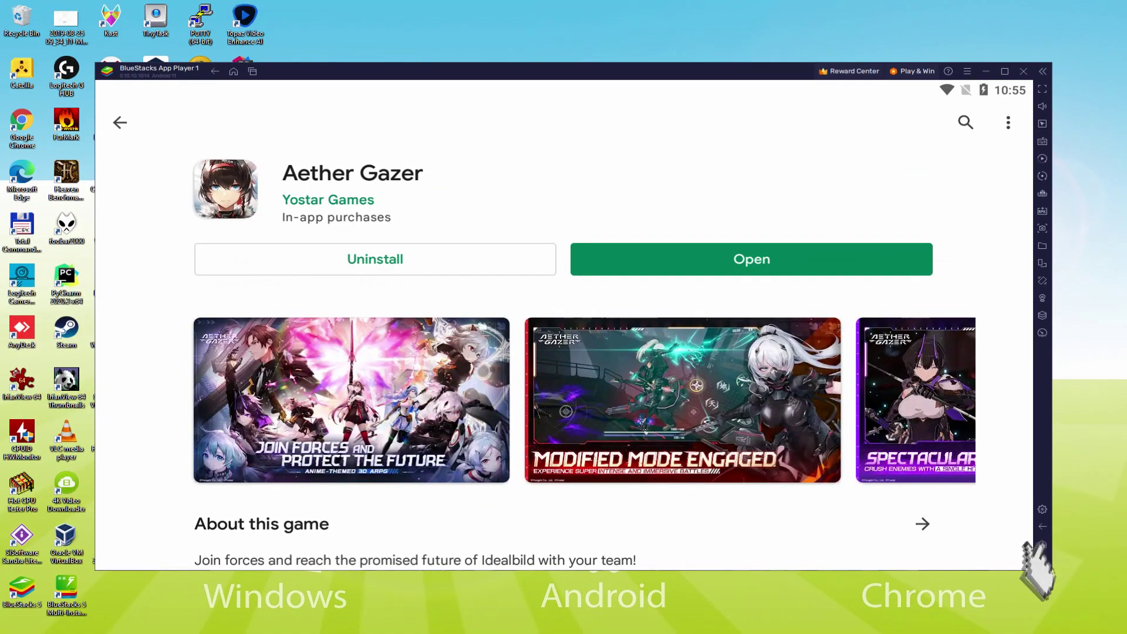
click(1042, 544)
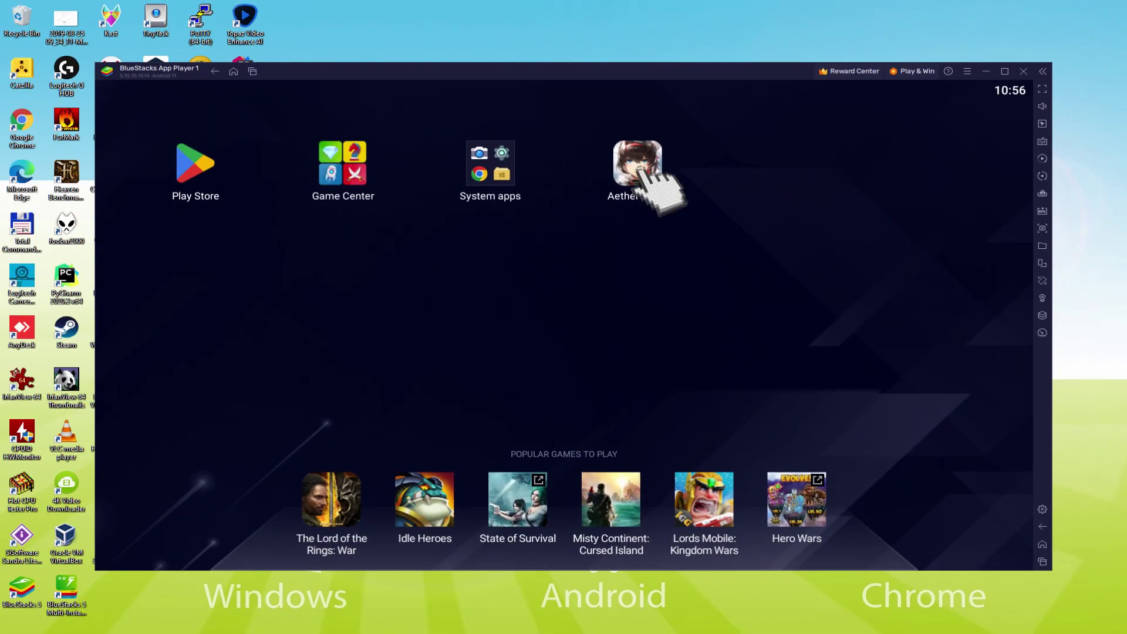
click(638, 171)
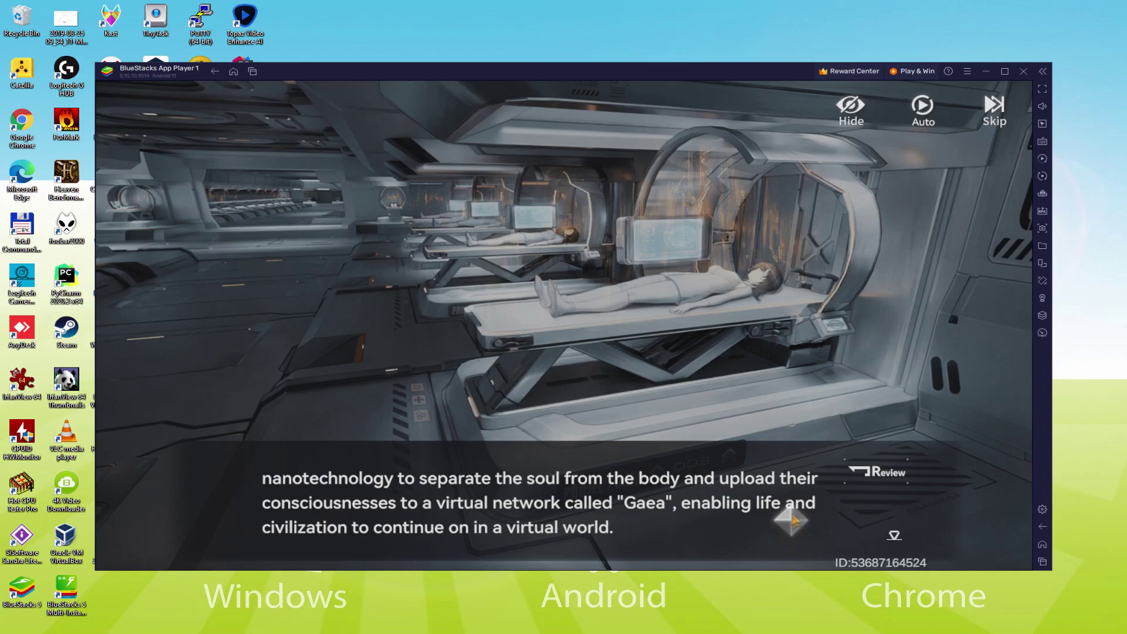
Advance through the opening story dialogue about Gaea.
click(745, 496)
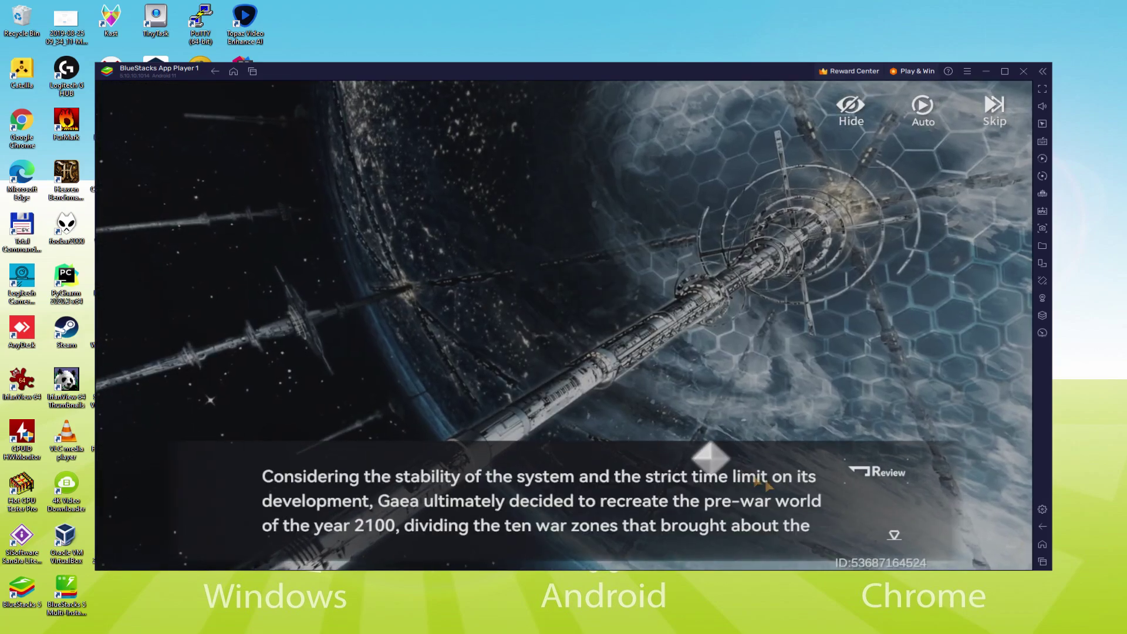
click(799, 503)
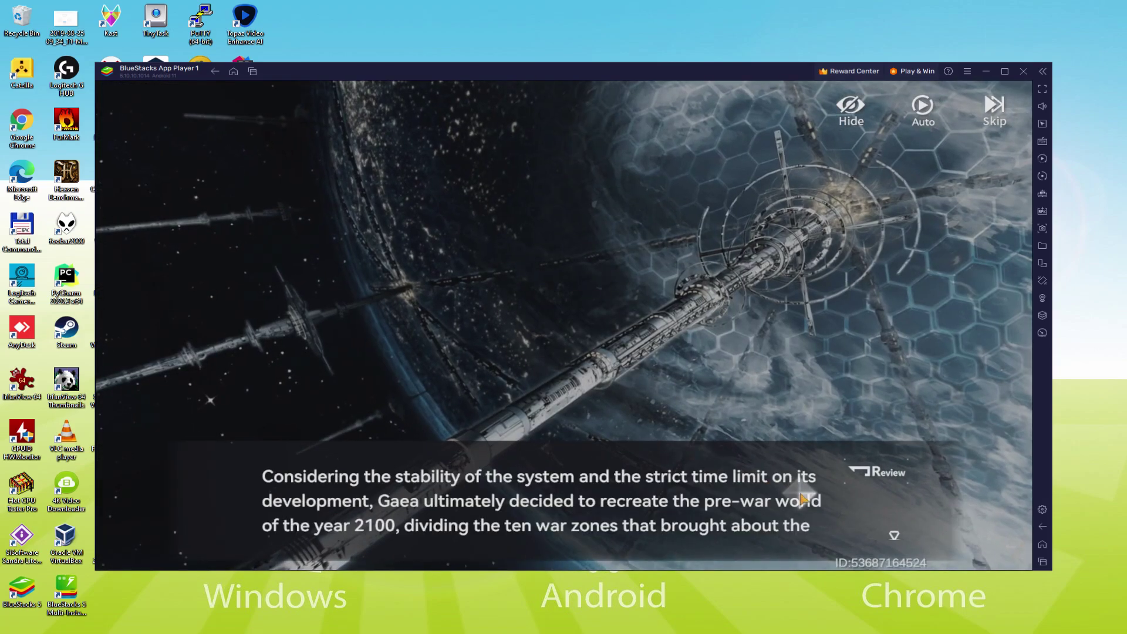
click(822, 483)
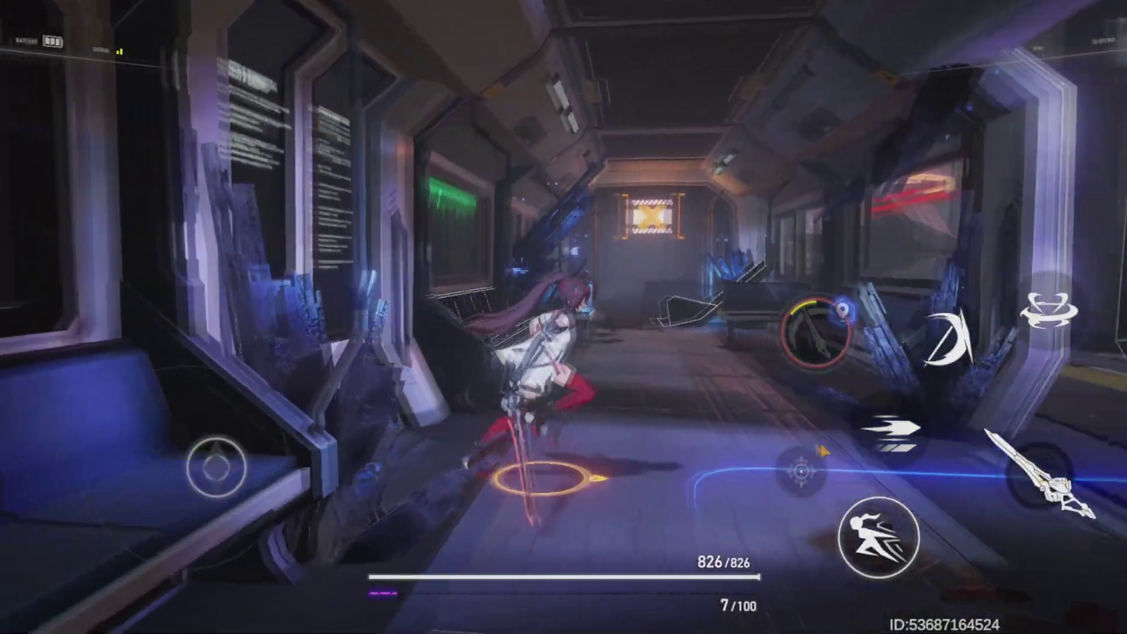
Run the character forward through the station to the first enemy and hit it with repeated normal attacks.
key(w)
drag(186, 467, 187, 438)
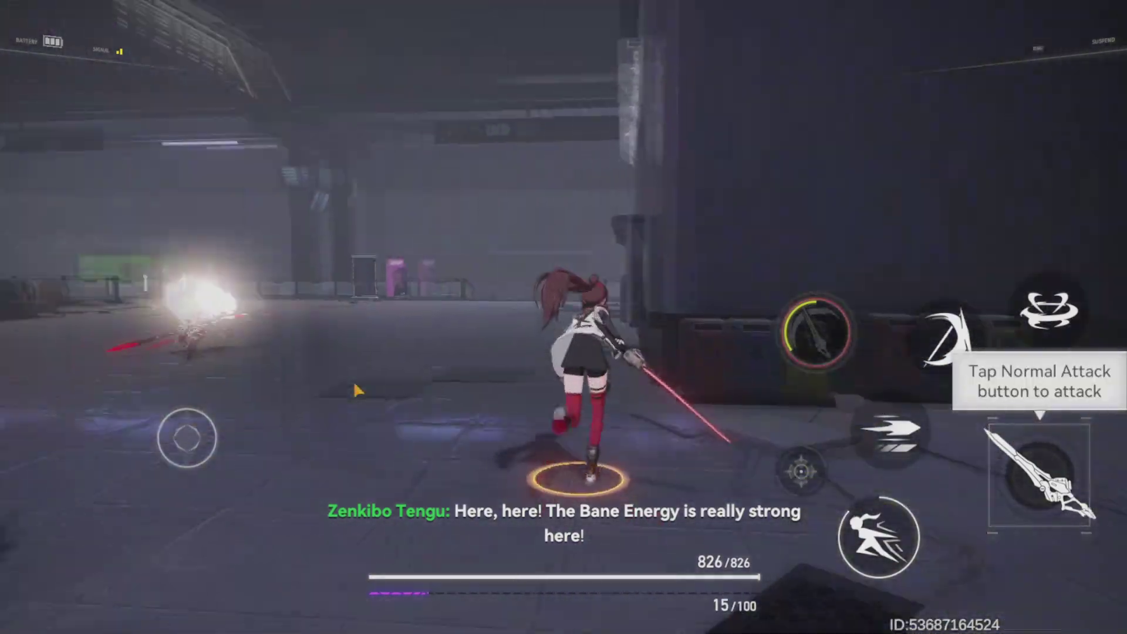
key(j)
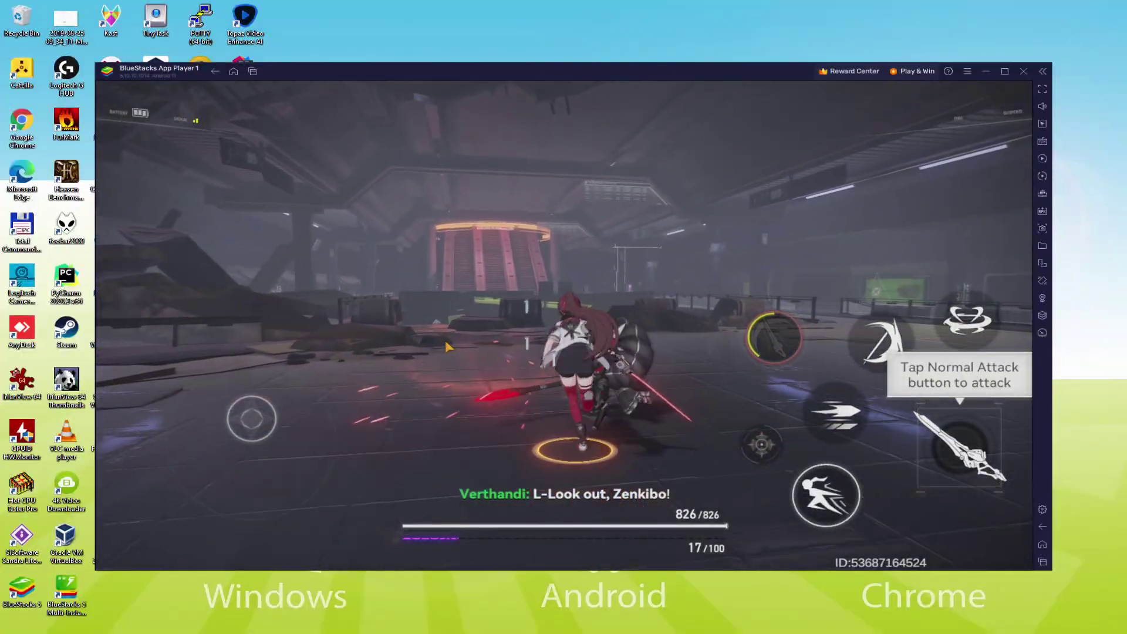
key(j)
key(j)
key(j)
key(j)
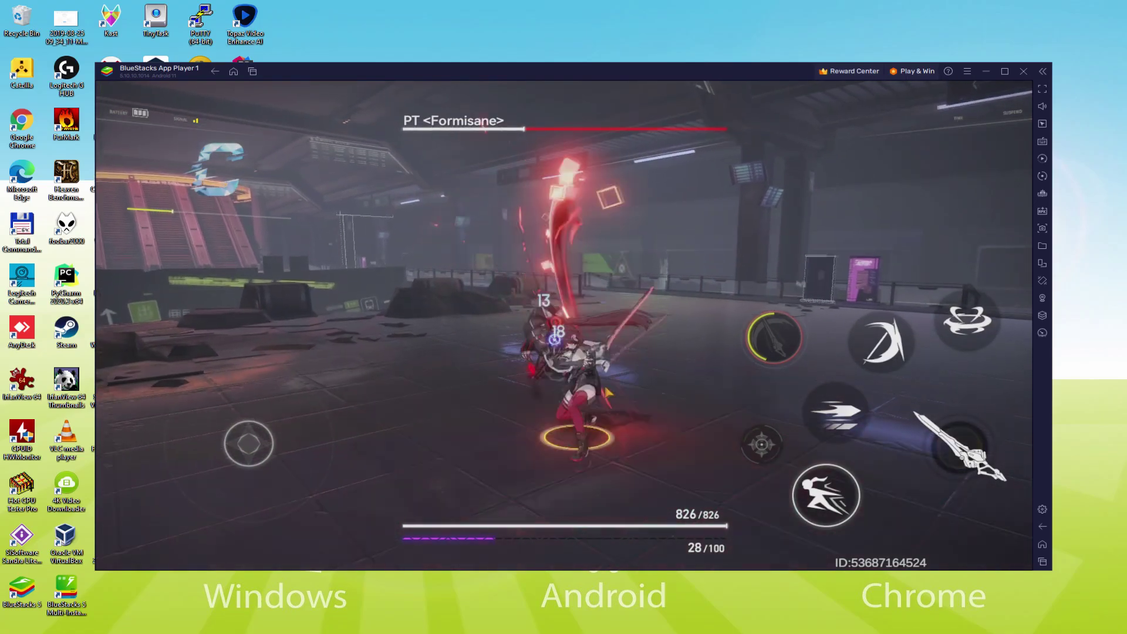
Fight PT <Formisane> with a combination of Skill 1 and normal attacks.
key(k)
key(j)
key(j)
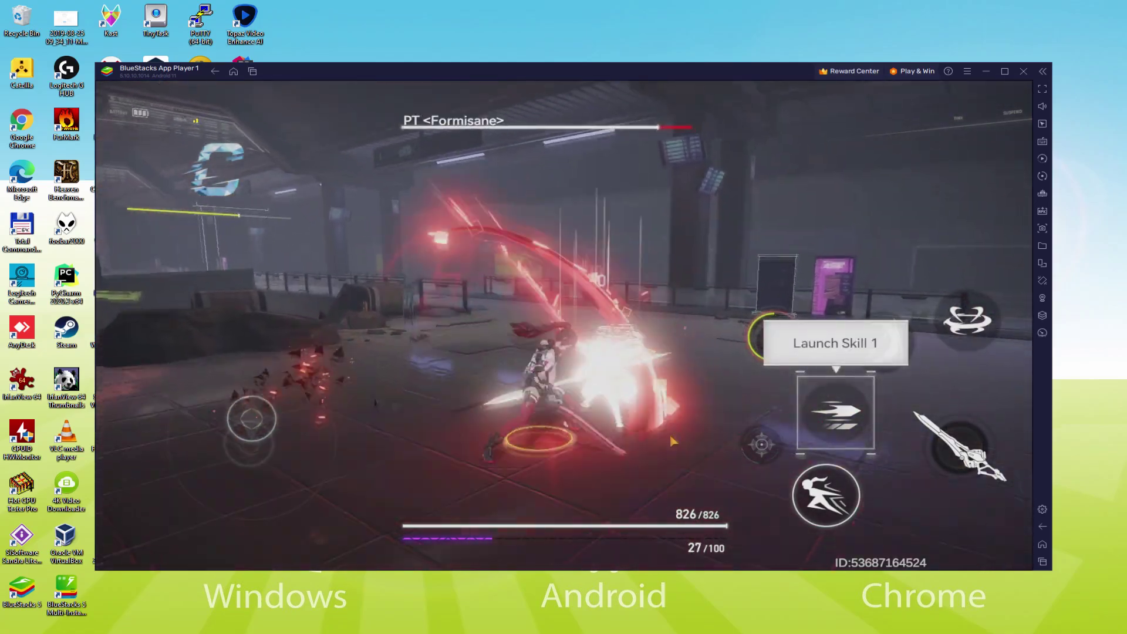
click(835, 412)
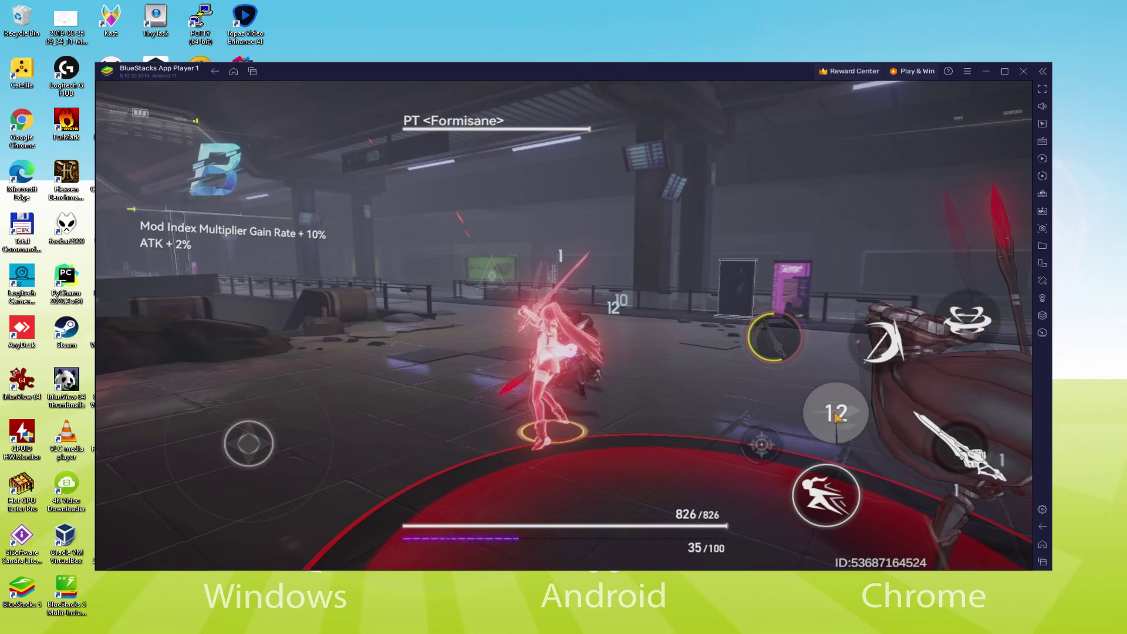
key(j)
key(j)
key(j)
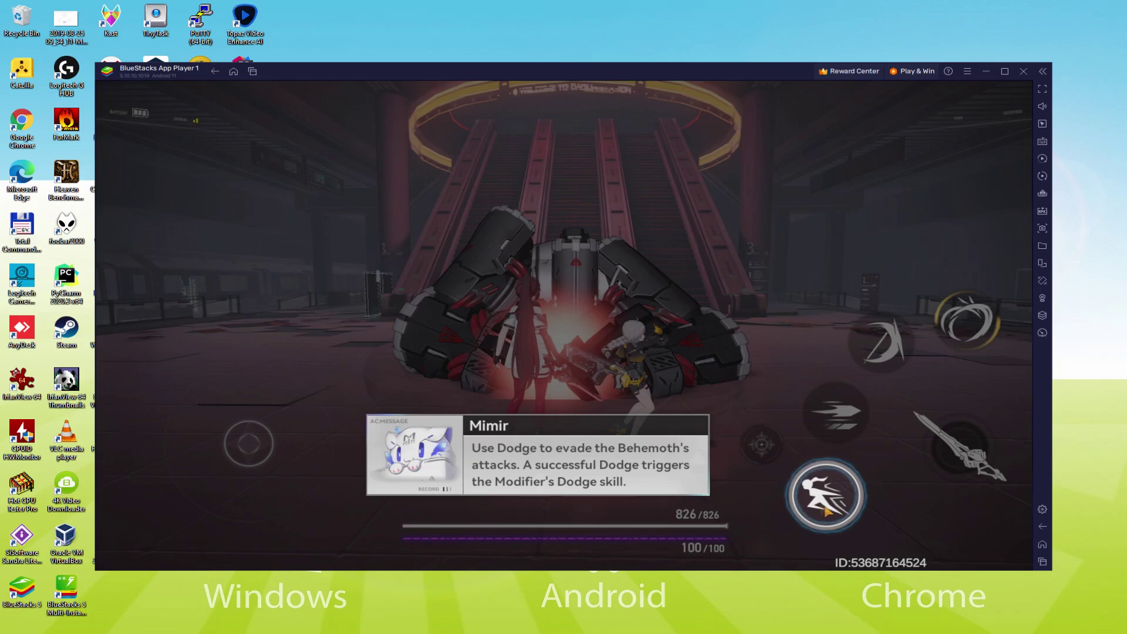
Dodge the Behemoth's attack and strike back at it.
click(825, 510)
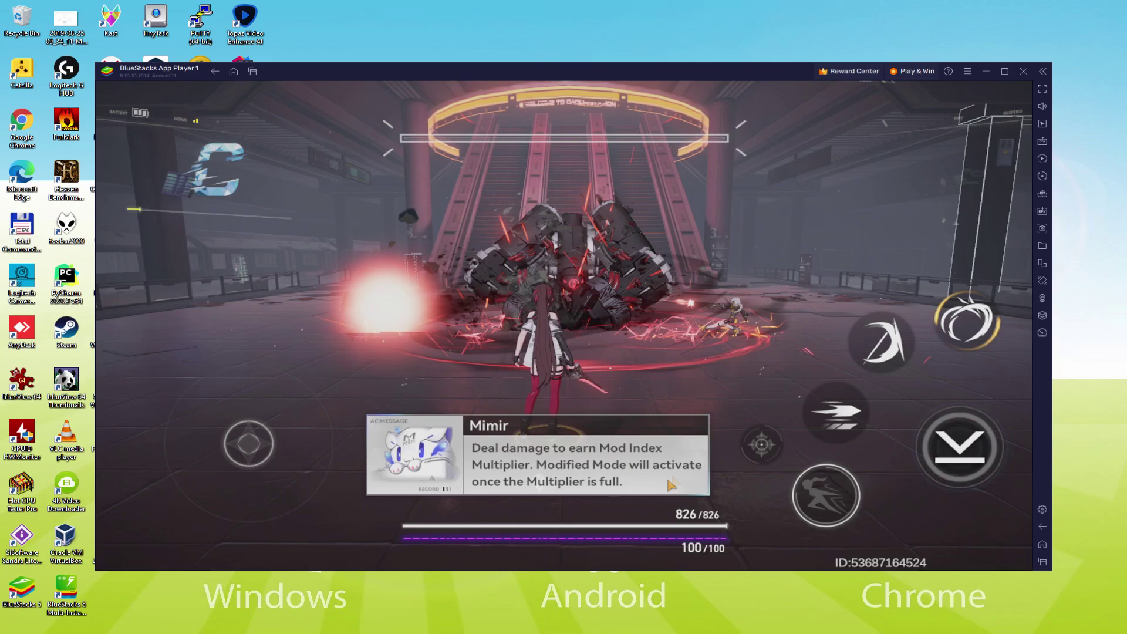
click(957, 449)
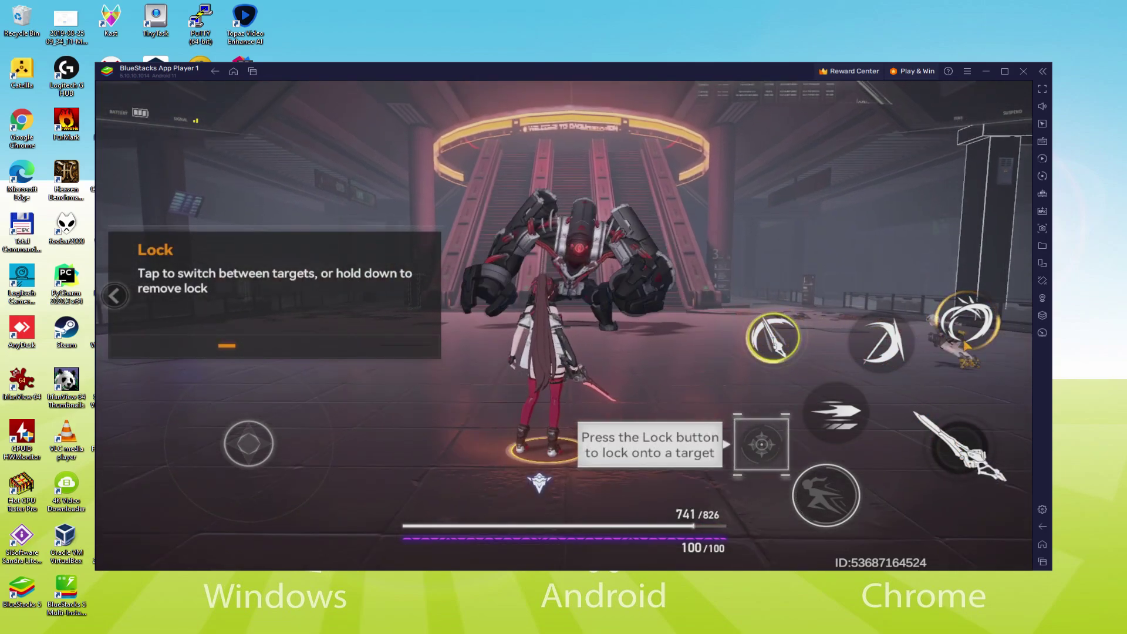
click(947, 461)
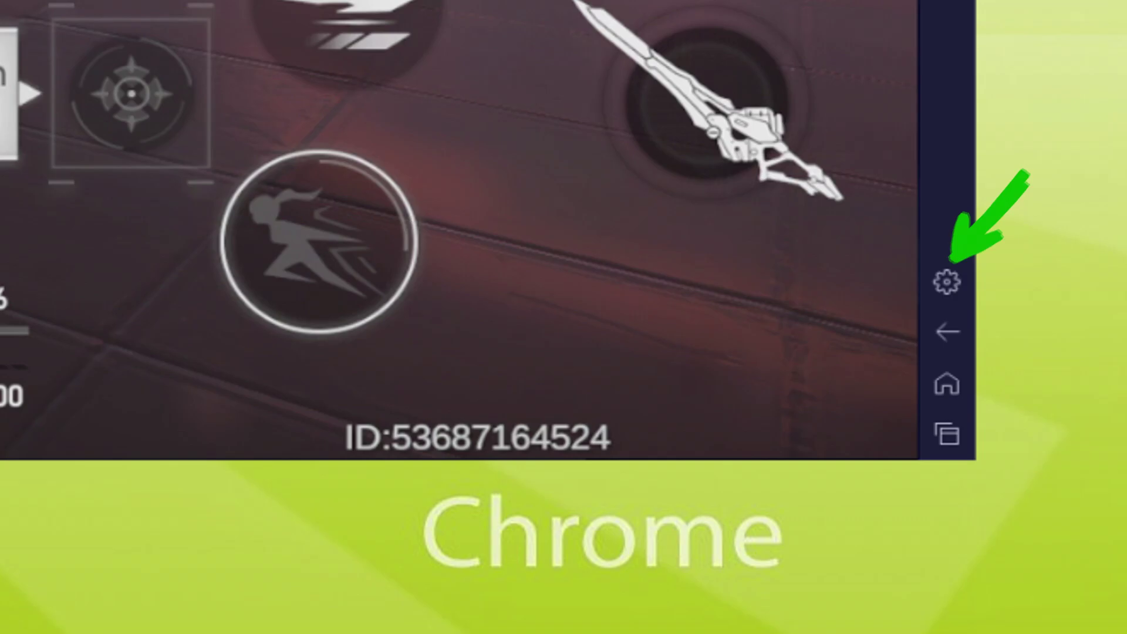
Lock onto the Behemoth BT <Haagenti> and unleash the fully charged ultimate skill on it.
click(138, 113)
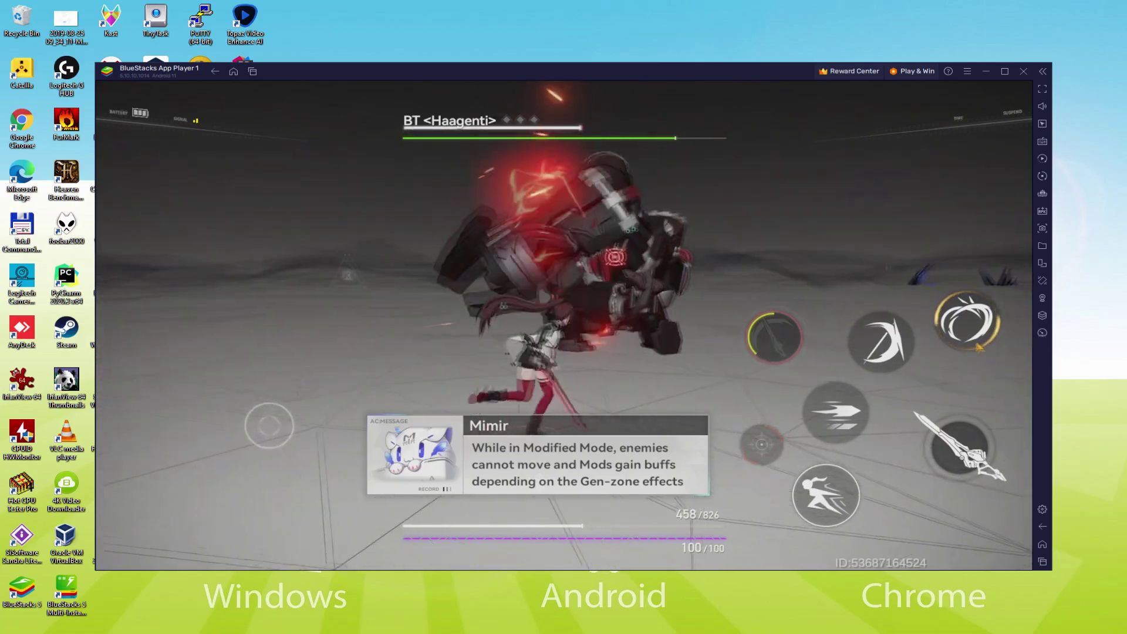
click(968, 336)
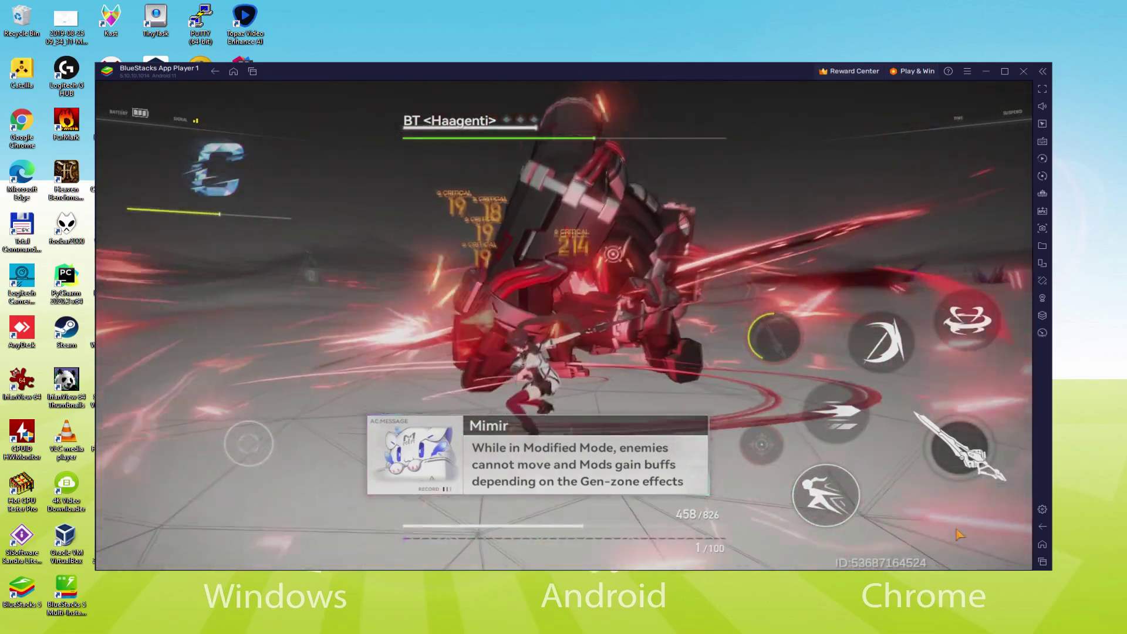